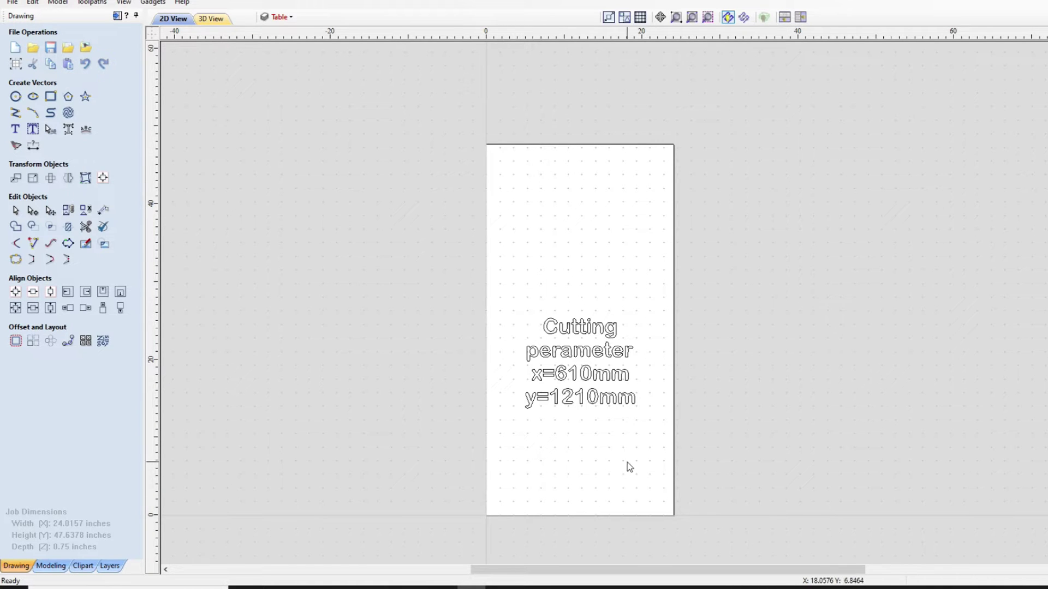
Hide Layer 1's cutting-area label and turn on the orange Fence layer with its reference pins.
click(280, 17)
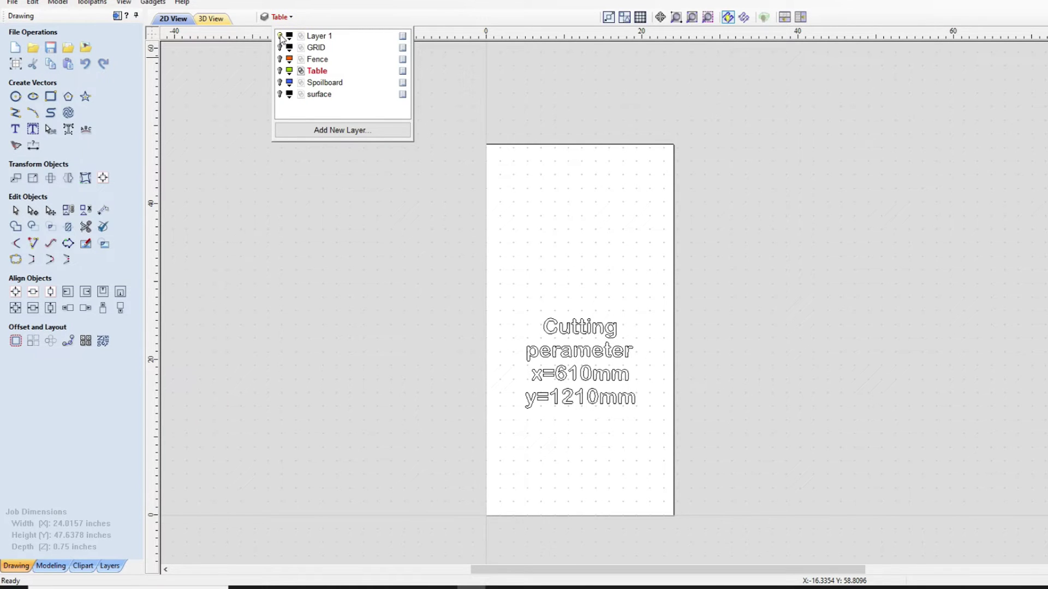
click(279, 36)
click(279, 47)
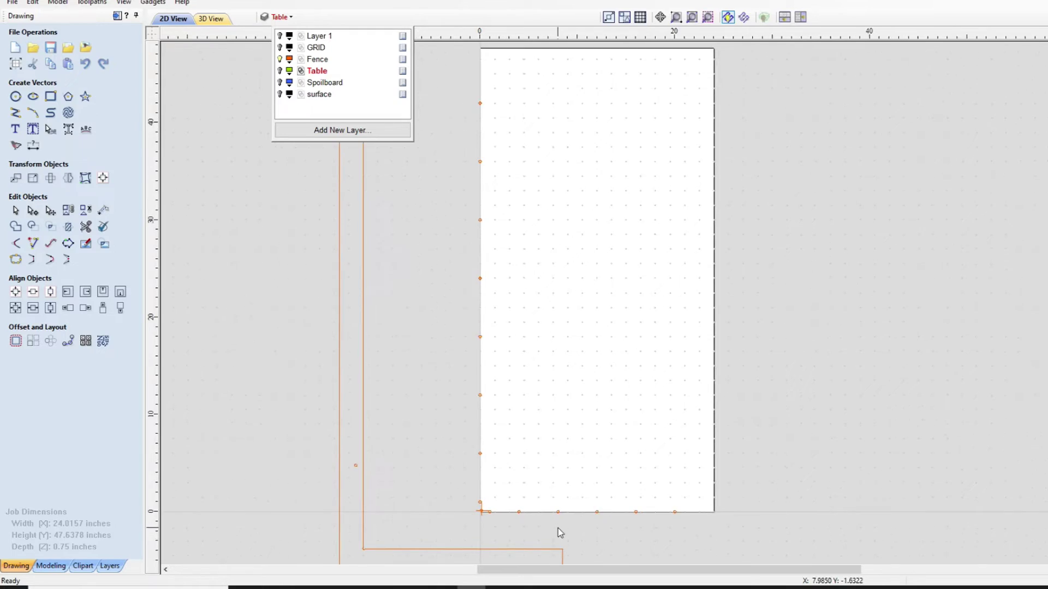
scroll(600, 515, up, 4)
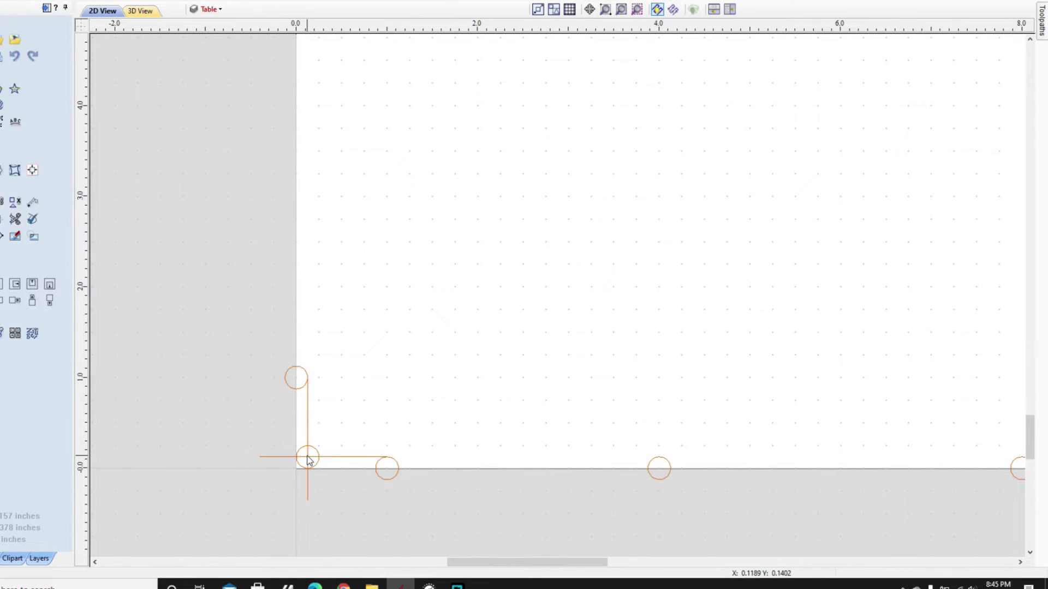
scroll(307, 459, down, 8)
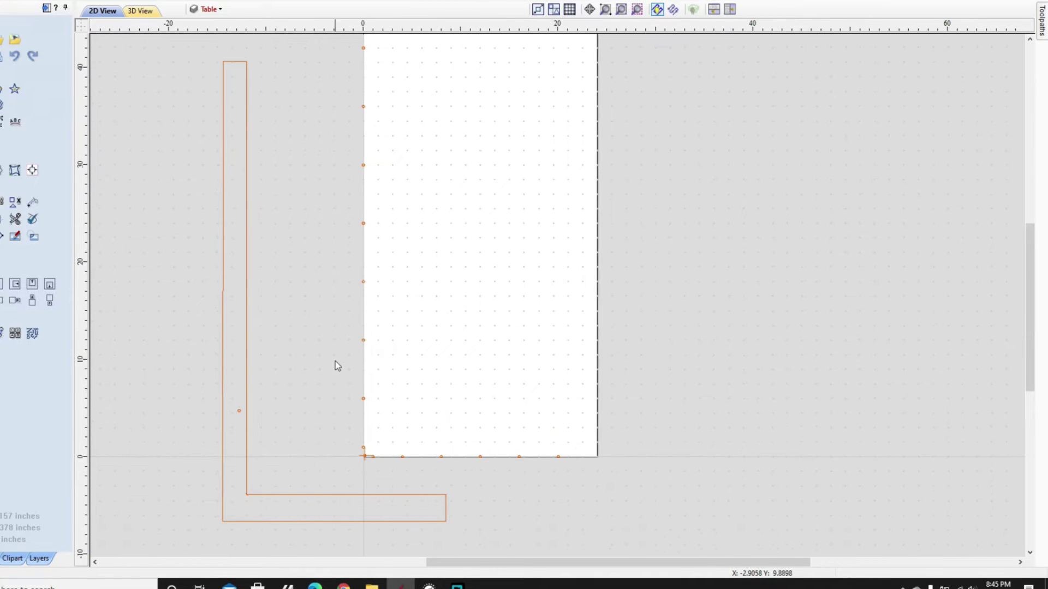
middle_drag(456, 339, 405, 384)
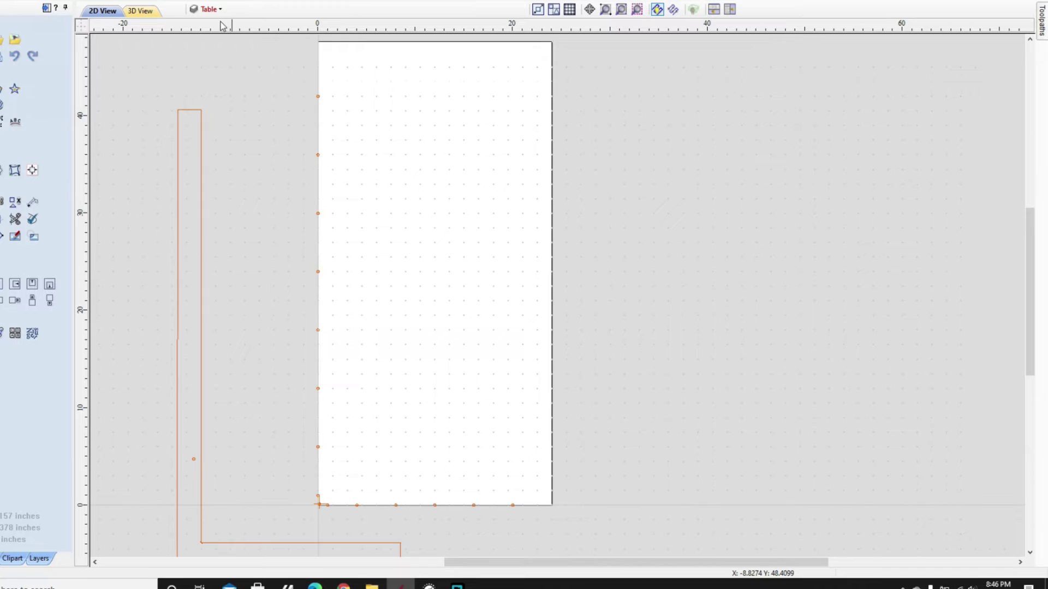
Hide the Fence layer, show the Table layer's green T-slot lines, and fit the drawing in view.
click(209, 8)
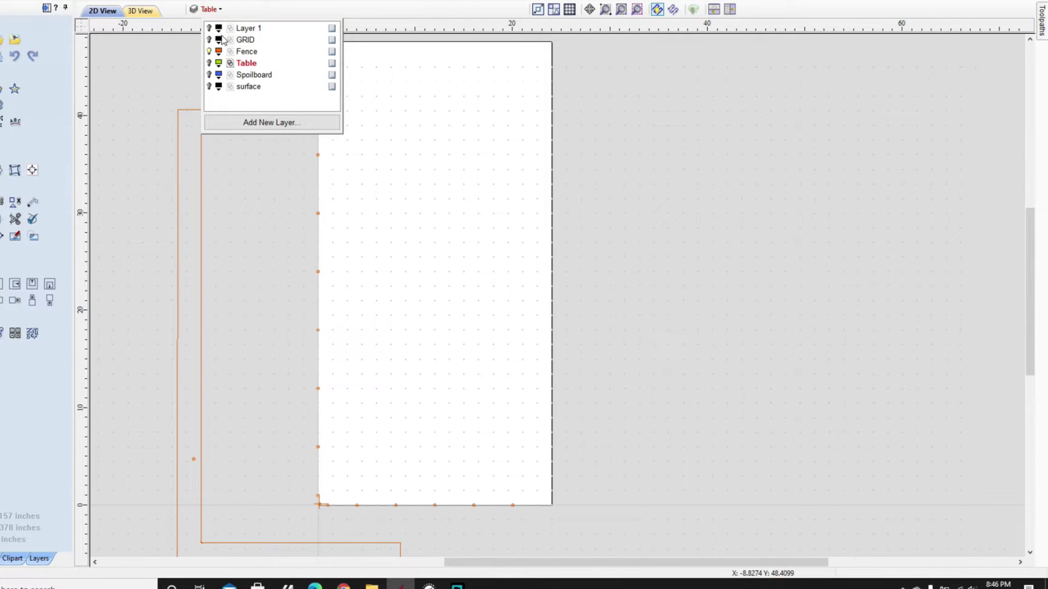
click(209, 51)
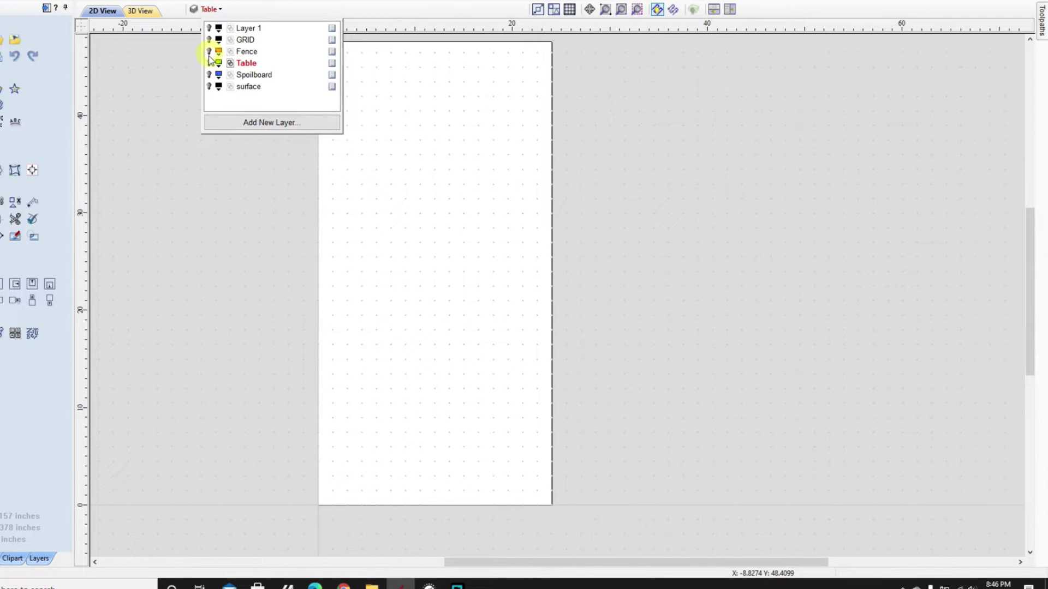
click(209, 63)
scroll(513, 200, down, 1)
scroll(540, 202, down, 1)
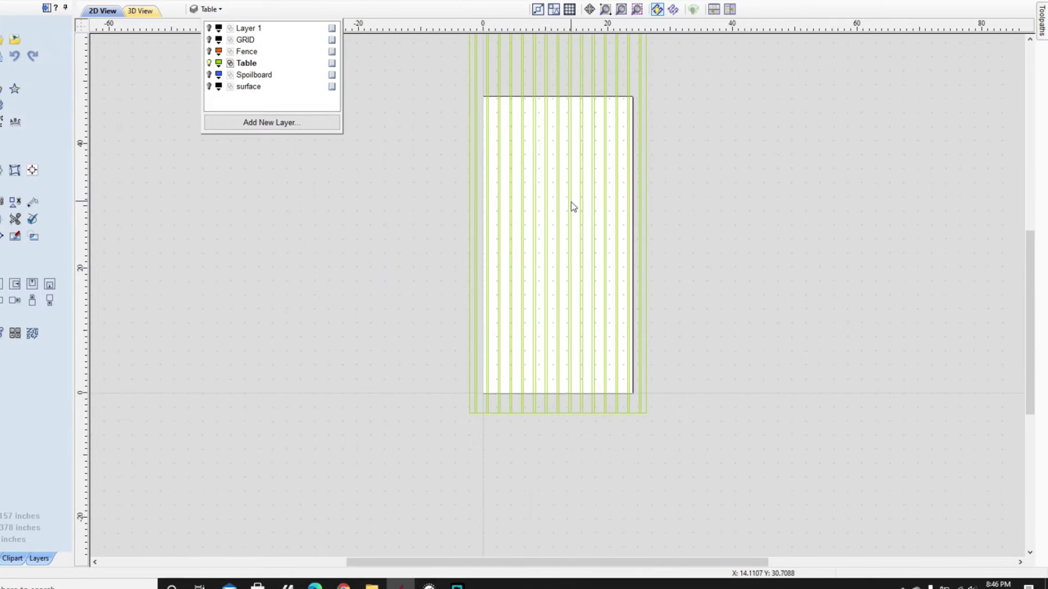
mouse_move(571, 206)
middle_down()
mouse_move(410, 339)
mouse_move(454, 235)
mouse_move(447, 255)
middle_up()
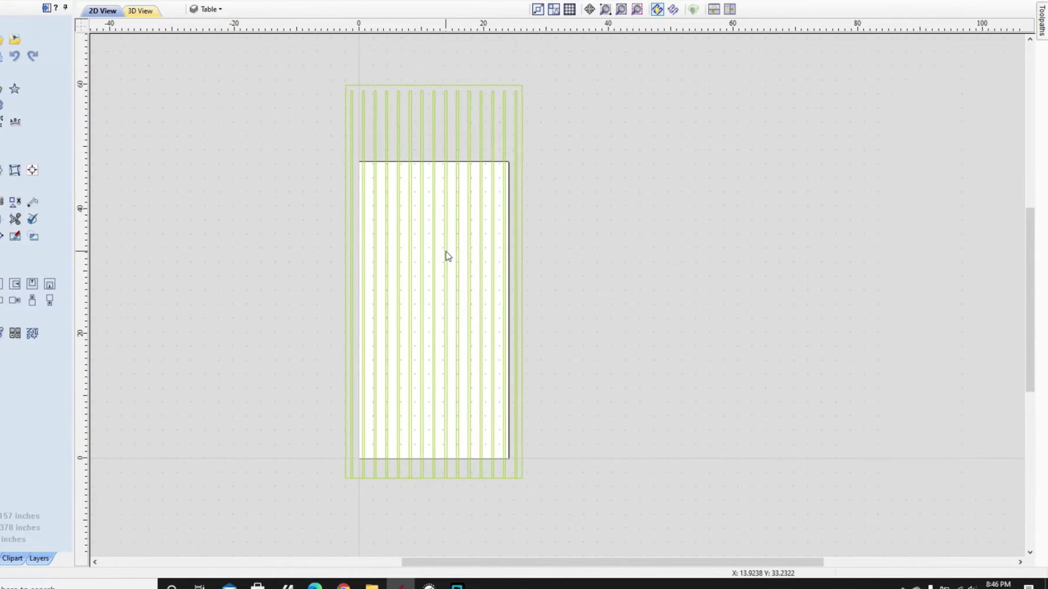
key(F6)
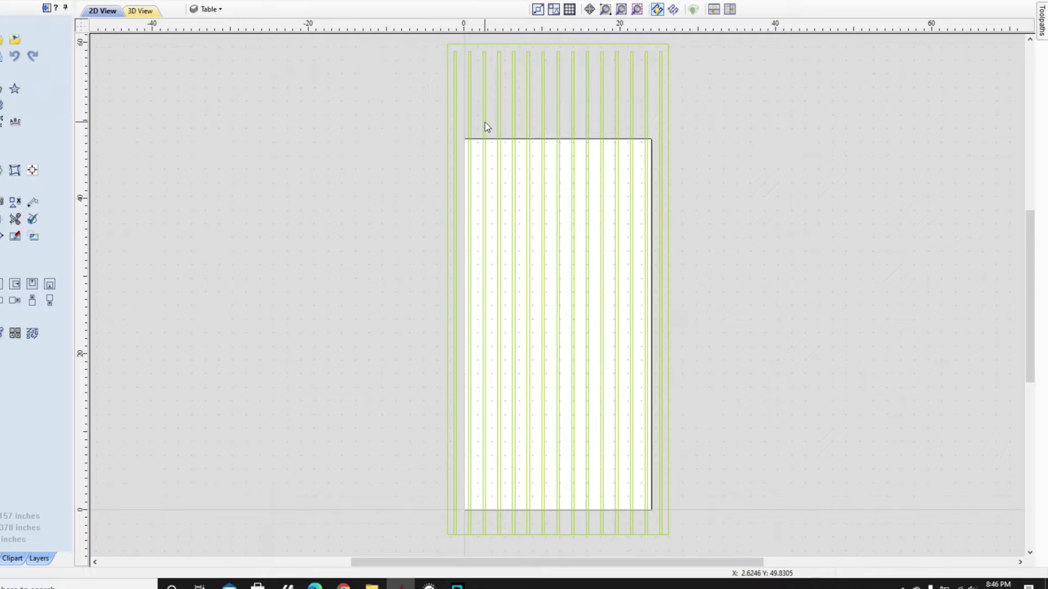
Select the green T-slot table line vectors.
scroll(488, 127, up, 1)
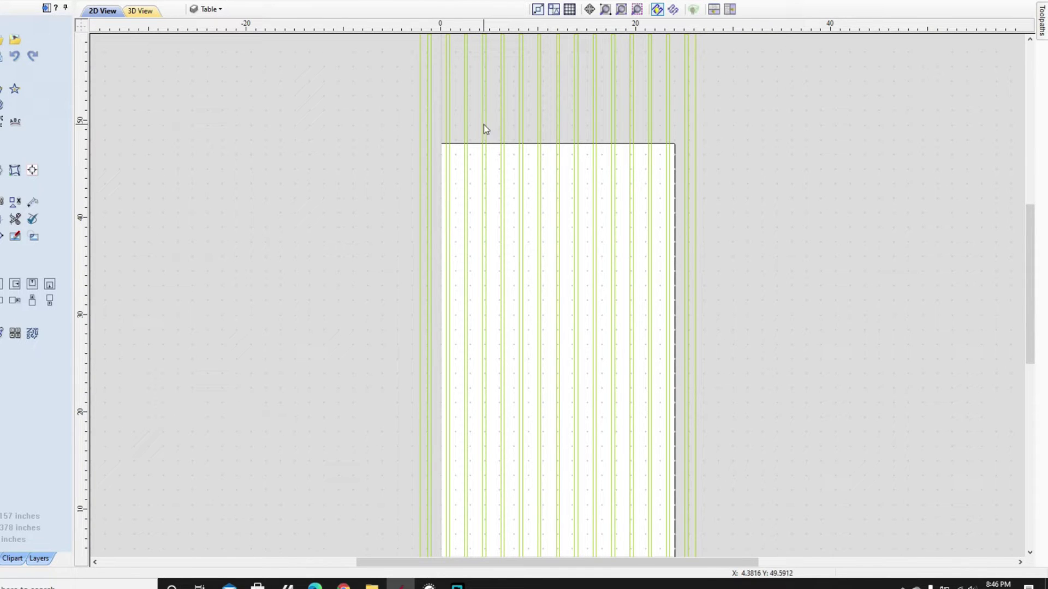
click(483, 117)
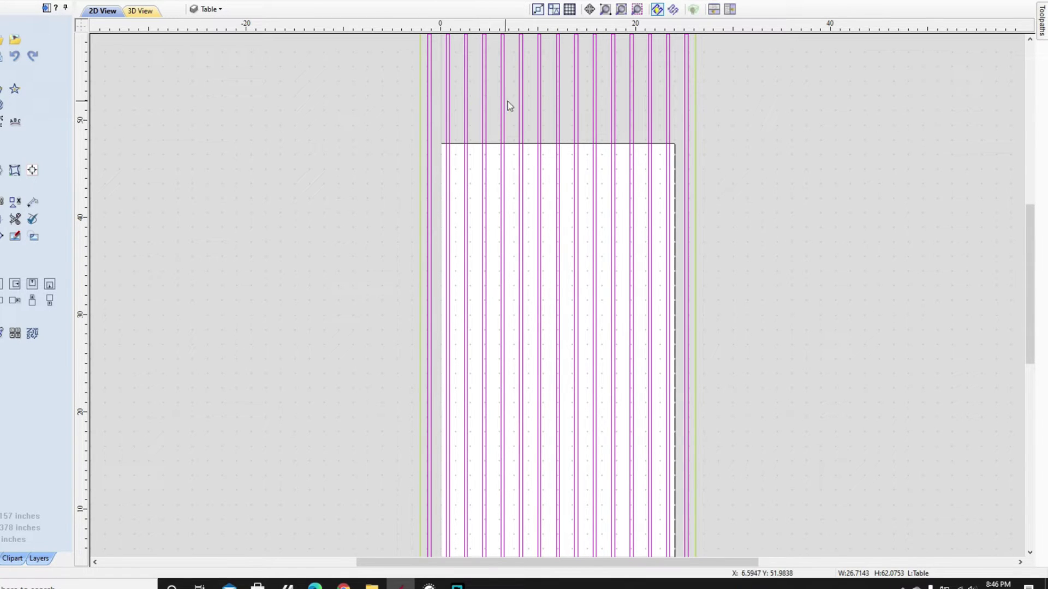
scroll(627, 108, down, 1)
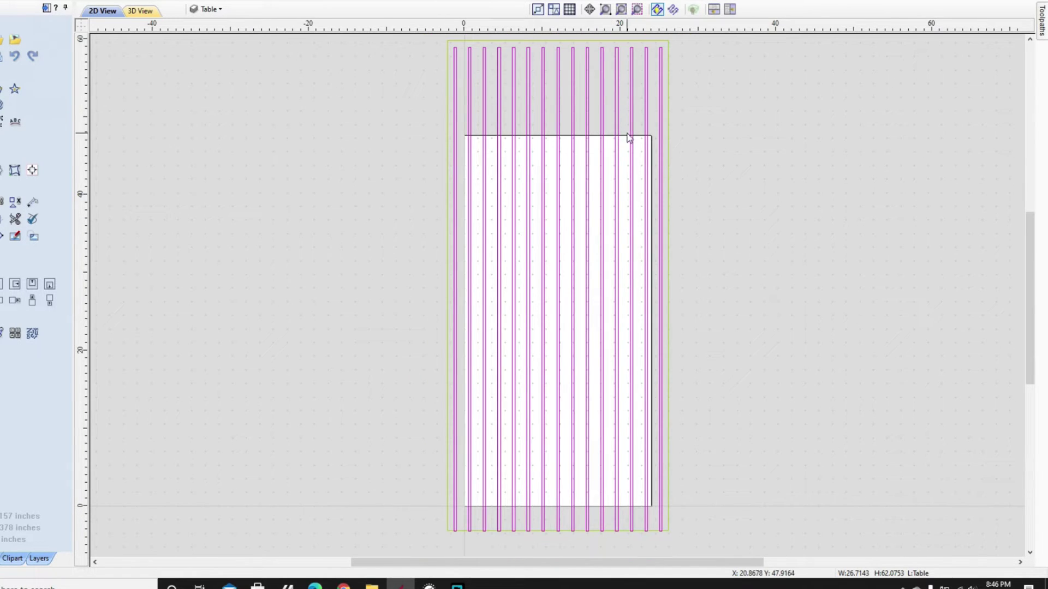
middle_drag(632, 136, 567, 132)
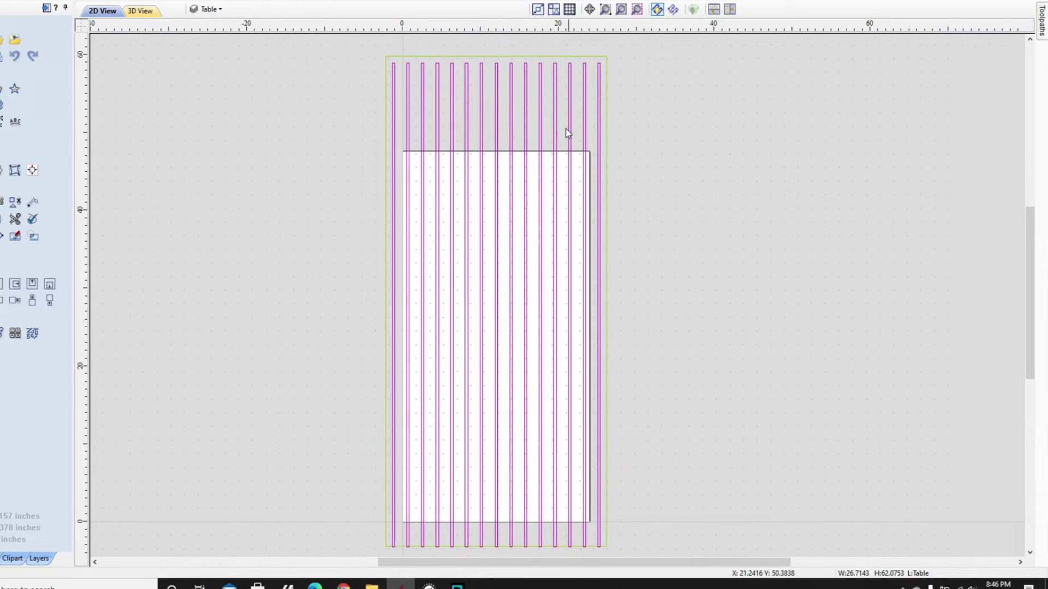
Turn on the Spoilboard layer's blue strips, deselect the table lines, and inspect the strip ends.
click(220, 9)
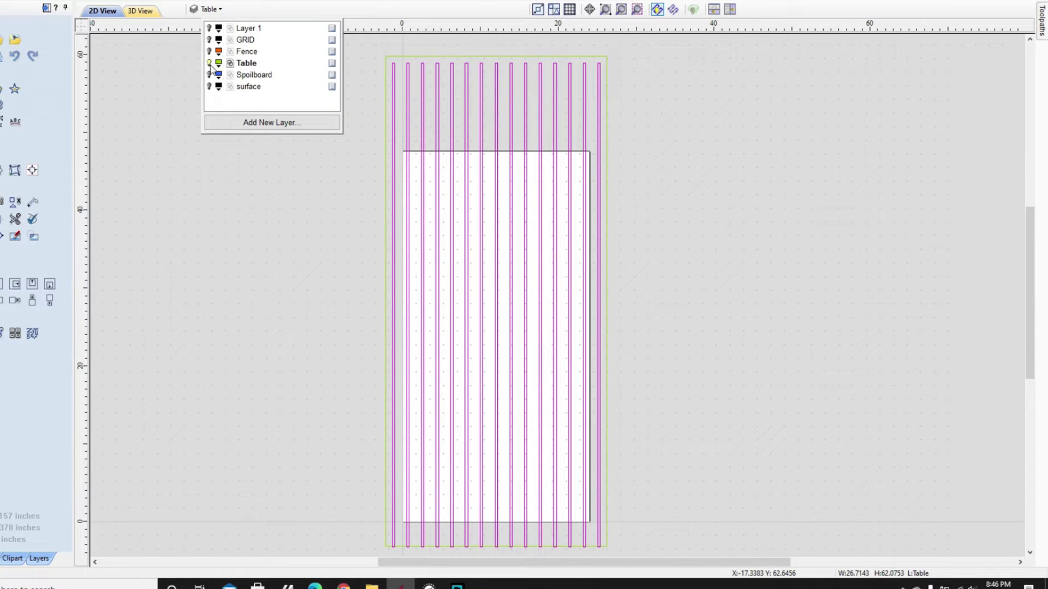
click(209, 74)
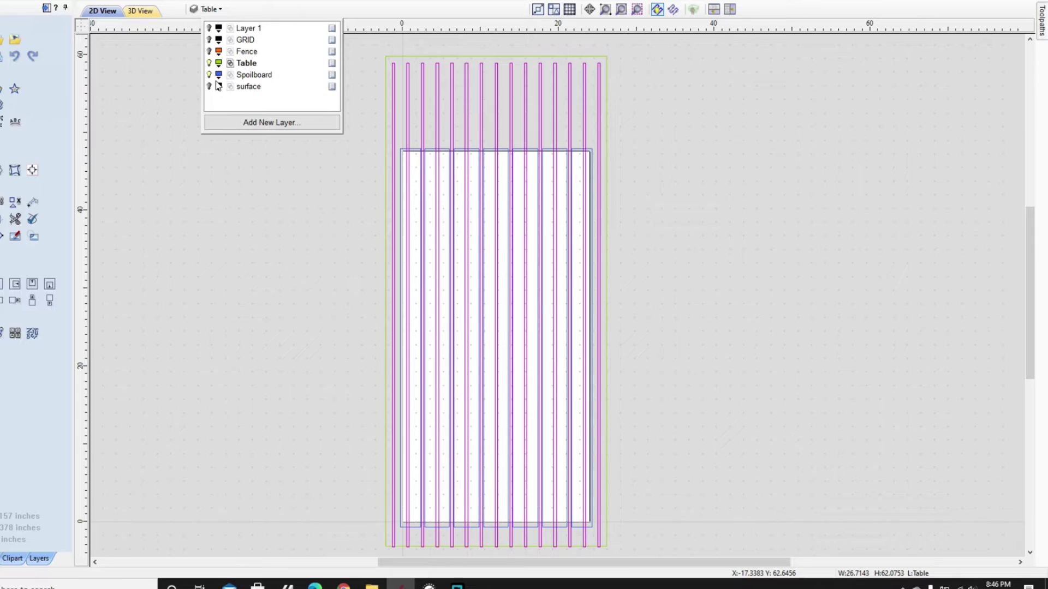
click(355, 202)
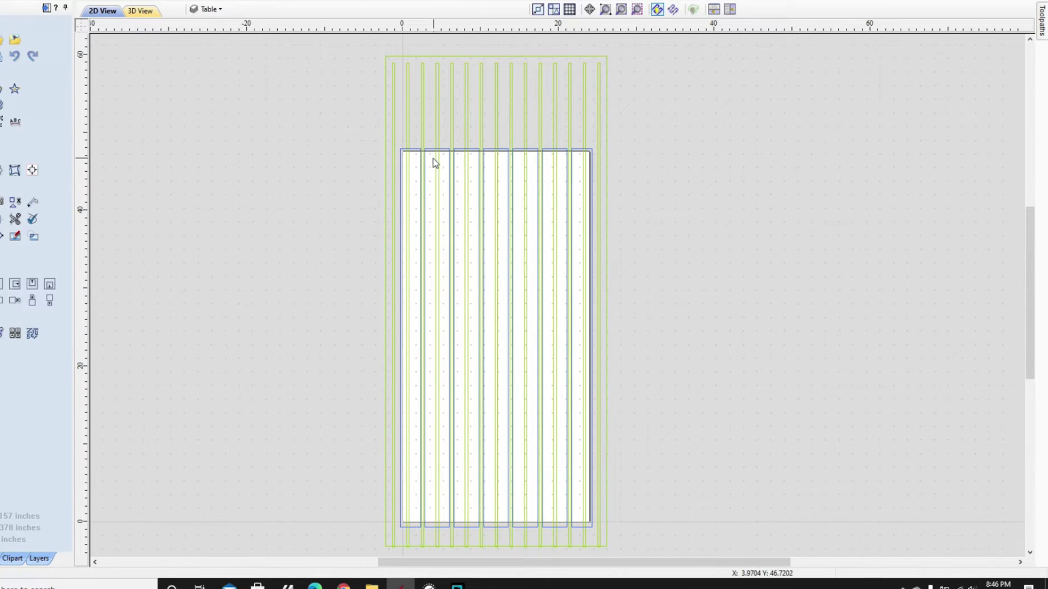
middle_drag(467, 297, 480, 106)
scroll(424, 356, up, 4)
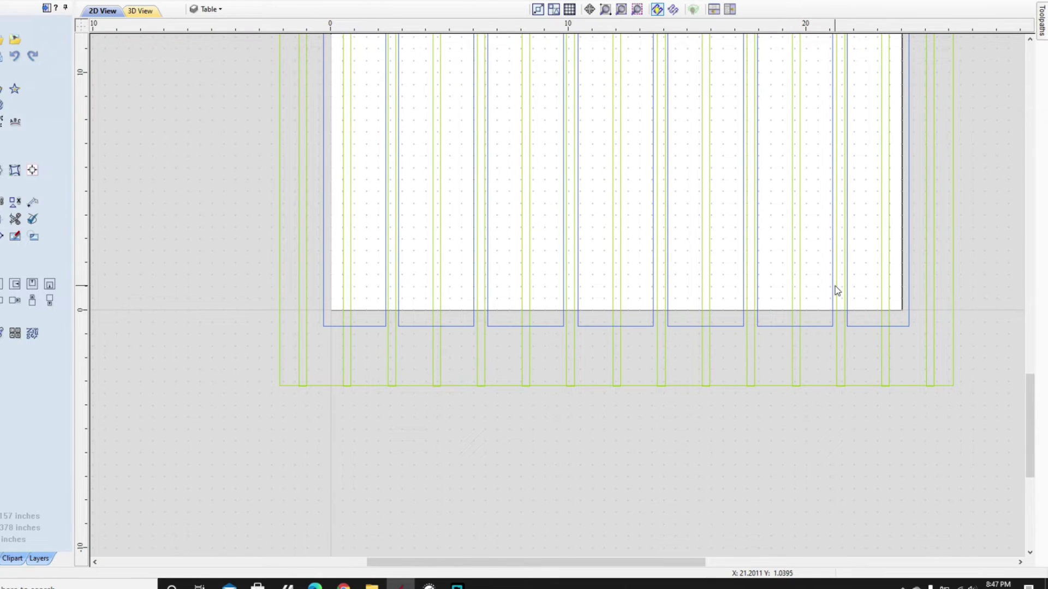
scroll(854, 297, down, 5)
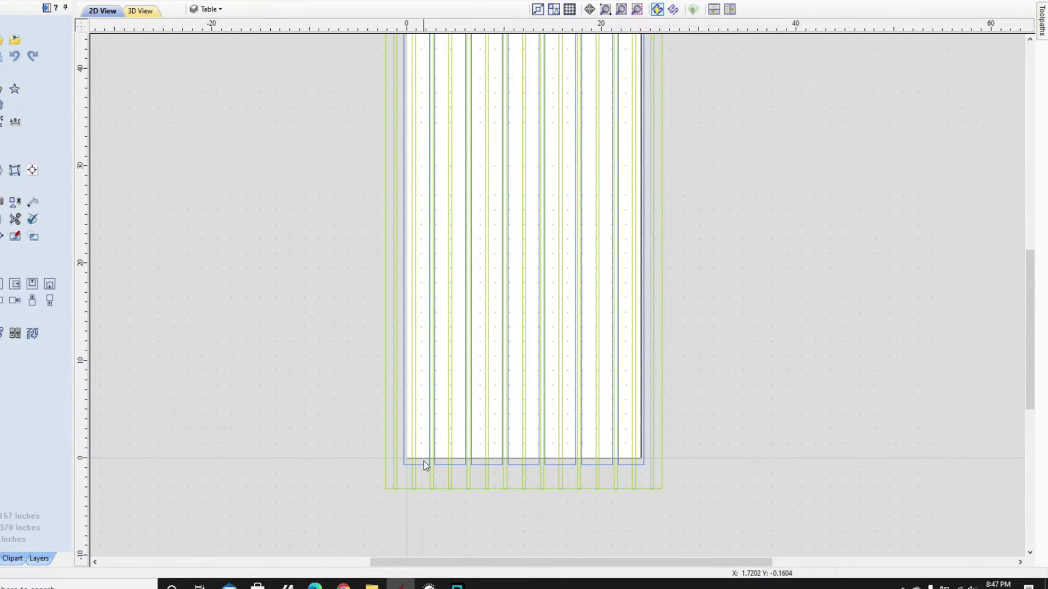
click(213, 11)
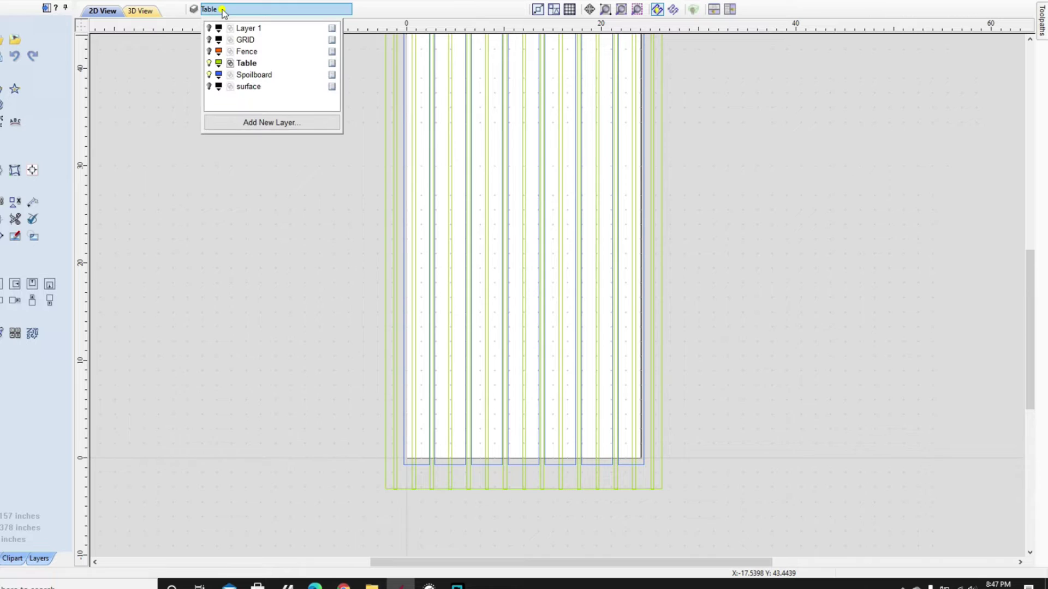
click(209, 52)
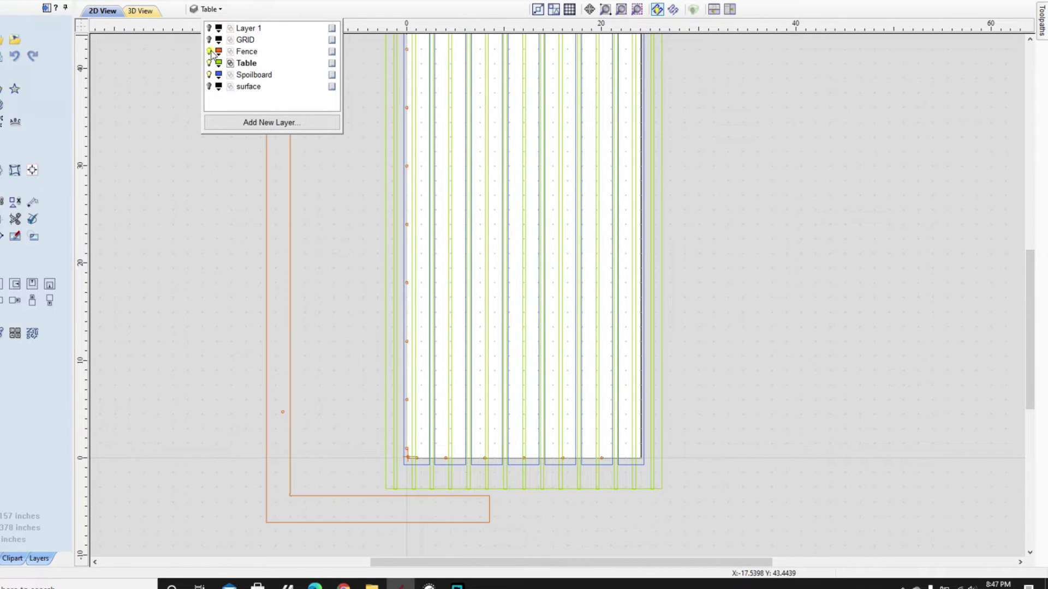
scroll(474, 459, up, 1)
scroll(434, 451, up, 2)
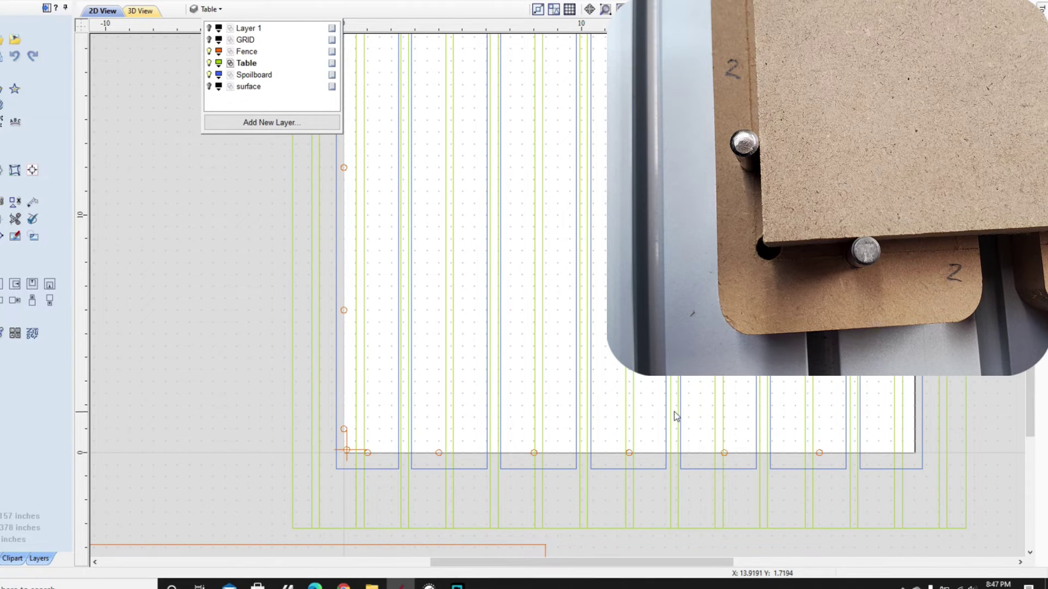
scroll(673, 412, down, 5)
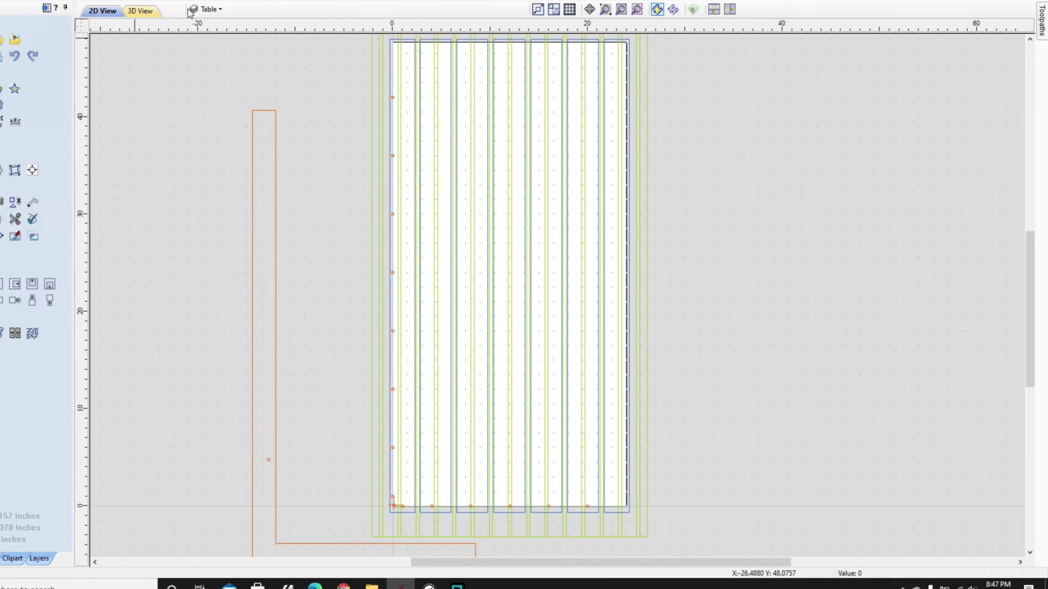
click(218, 9)
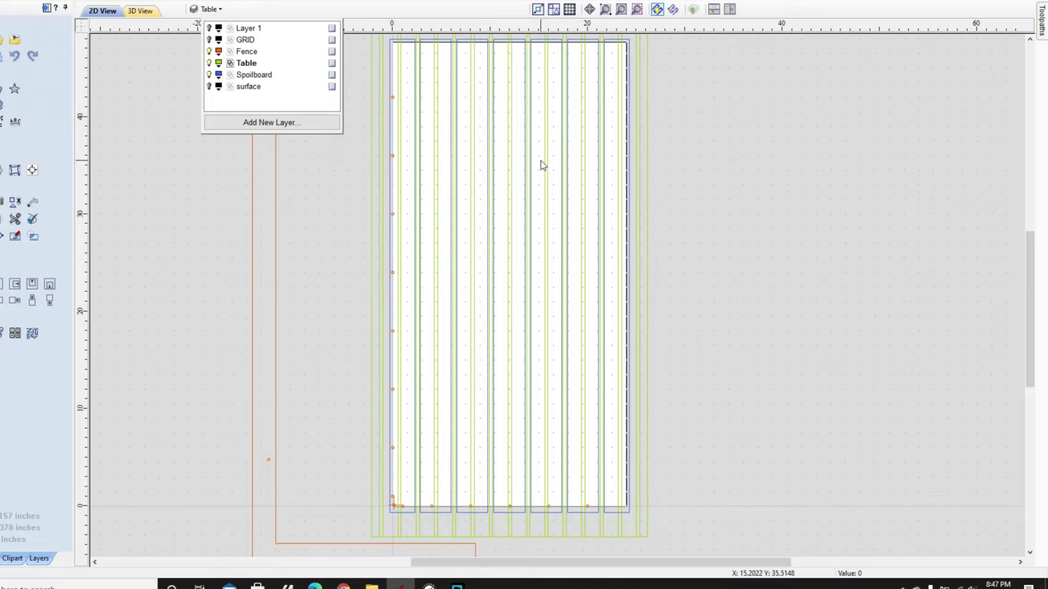
scroll(509, 177, down, 4)
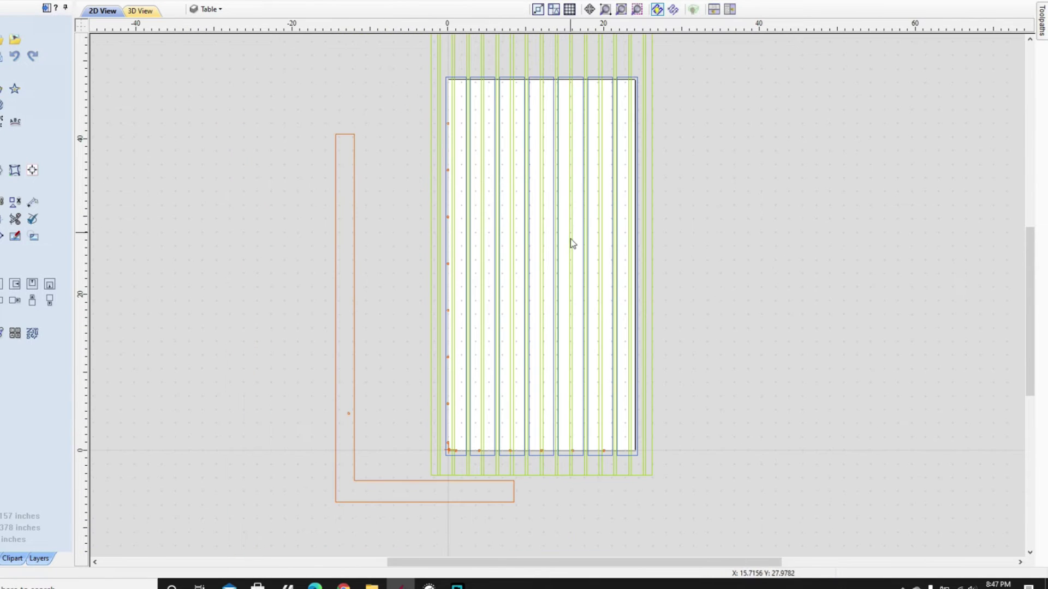
scroll(581, 279, up, 1)
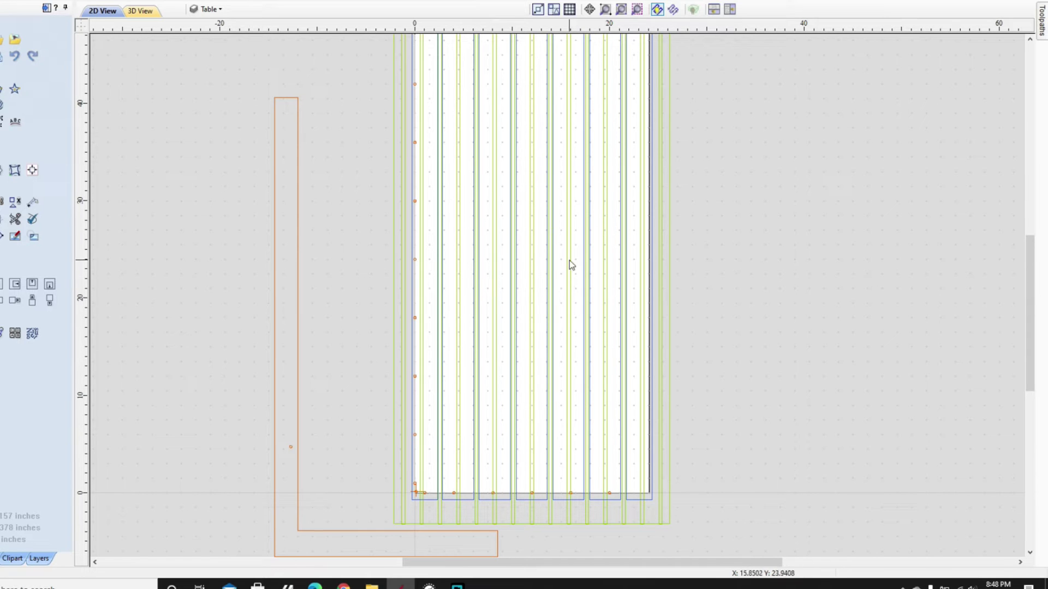
scroll(564, 255, down, 2)
middle_drag(563, 255, 524, 278)
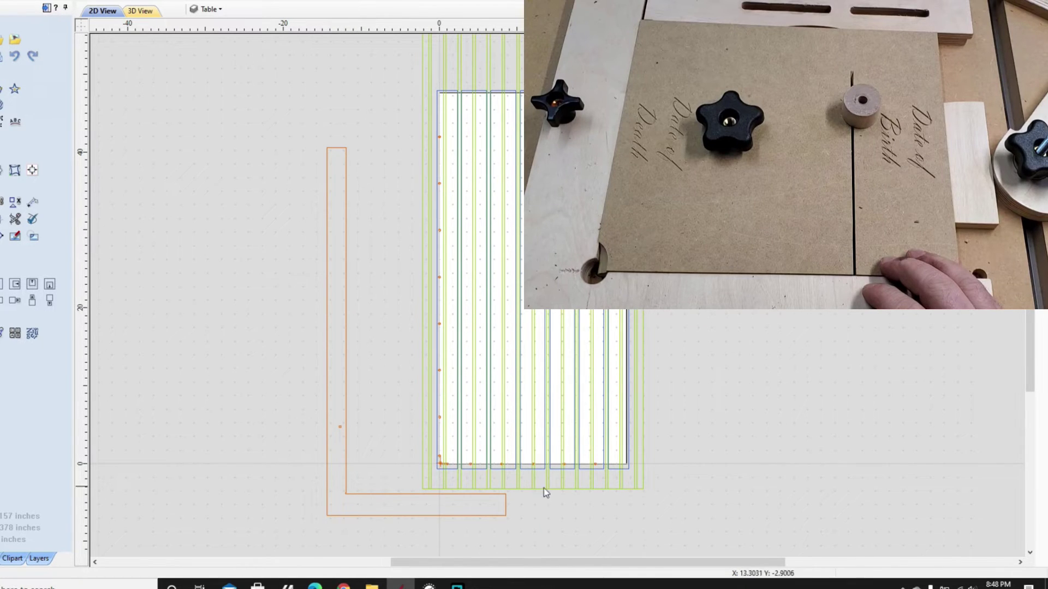
scroll(546, 490, up, 5)
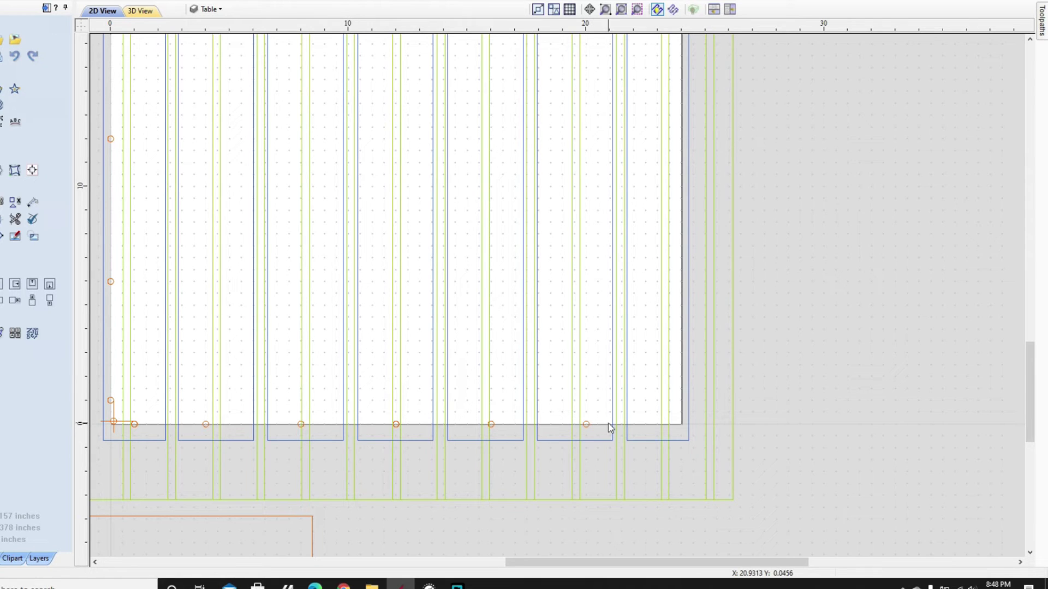
scroll(348, 457, down, 1)
scroll(155, 231, up, 1)
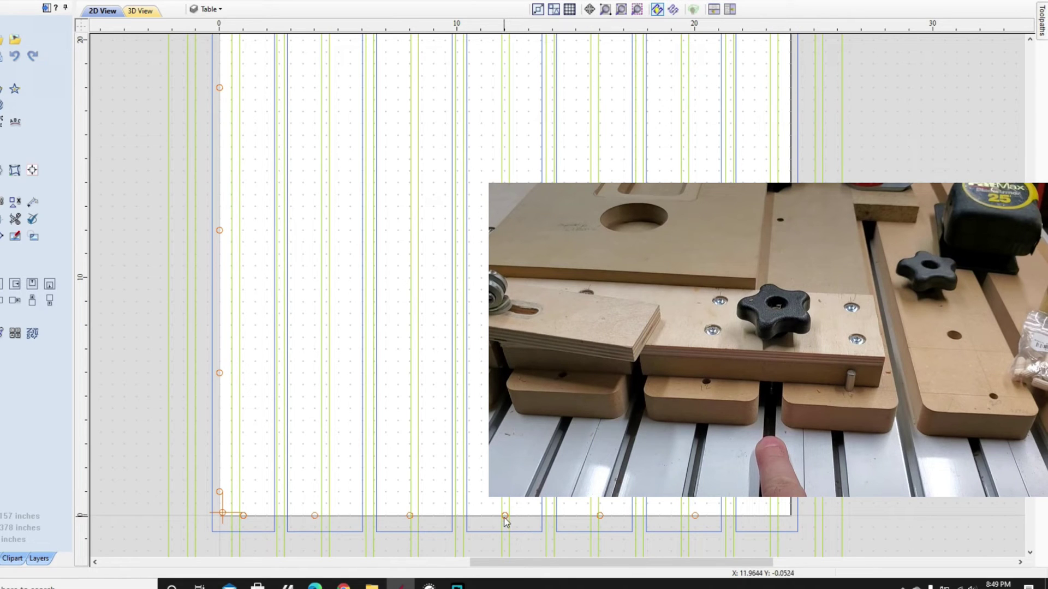
scroll(505, 521, down, 5)
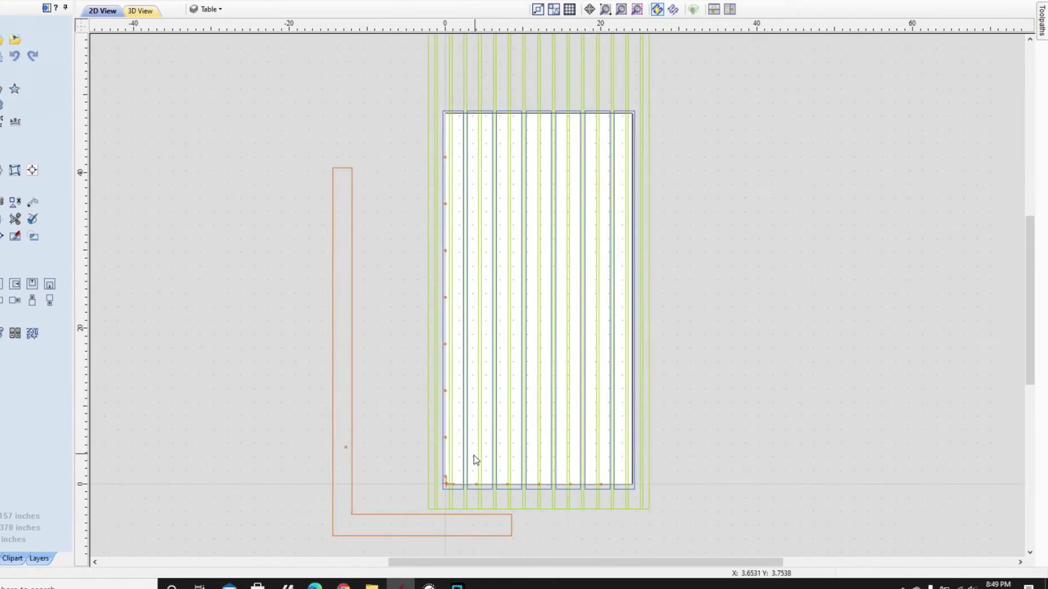
Pan and zoom the 2D view to frame the whole table layout.
middle_drag(474, 460, 339, 457)
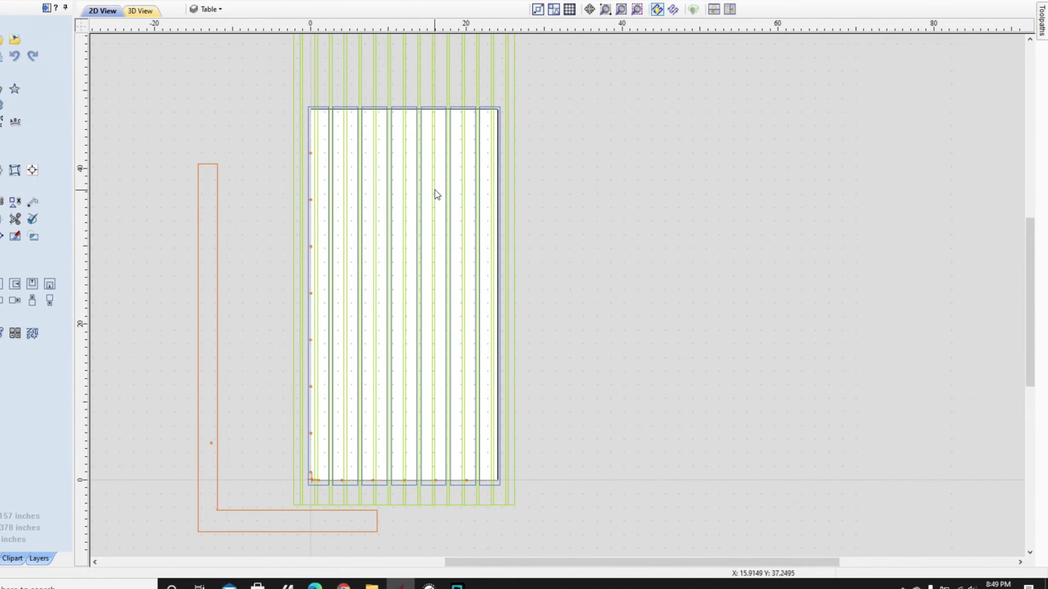
middle_drag(482, 222, 476, 244)
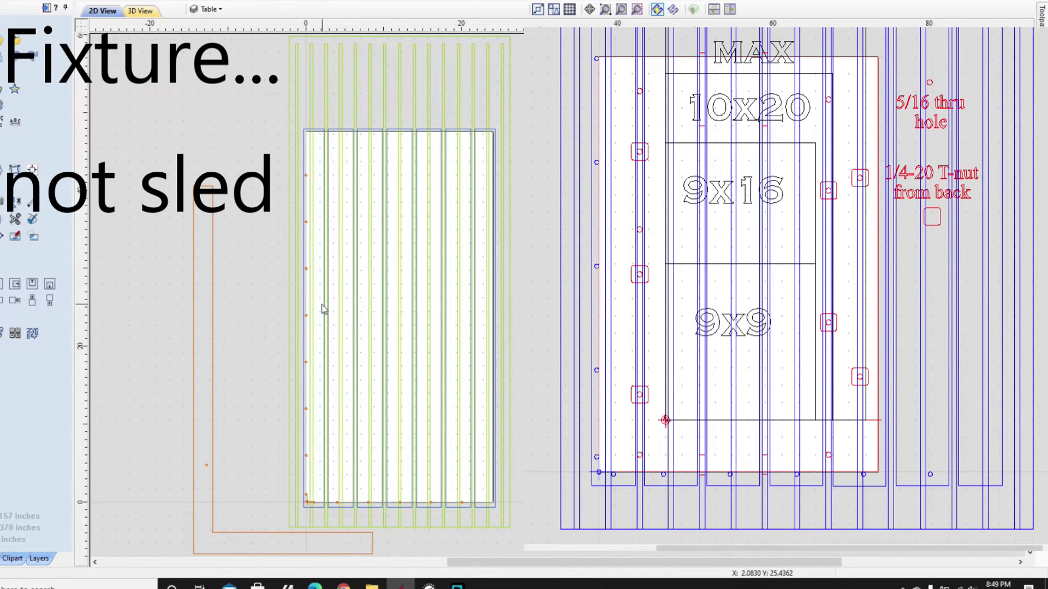
scroll(326, 505, up, 2)
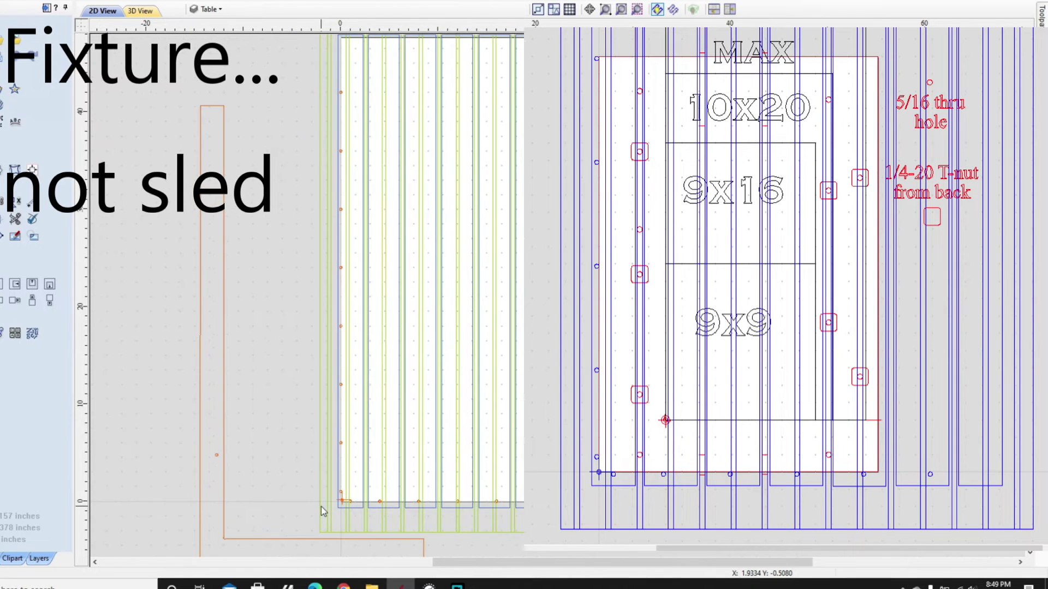
scroll(435, 505, up, 1)
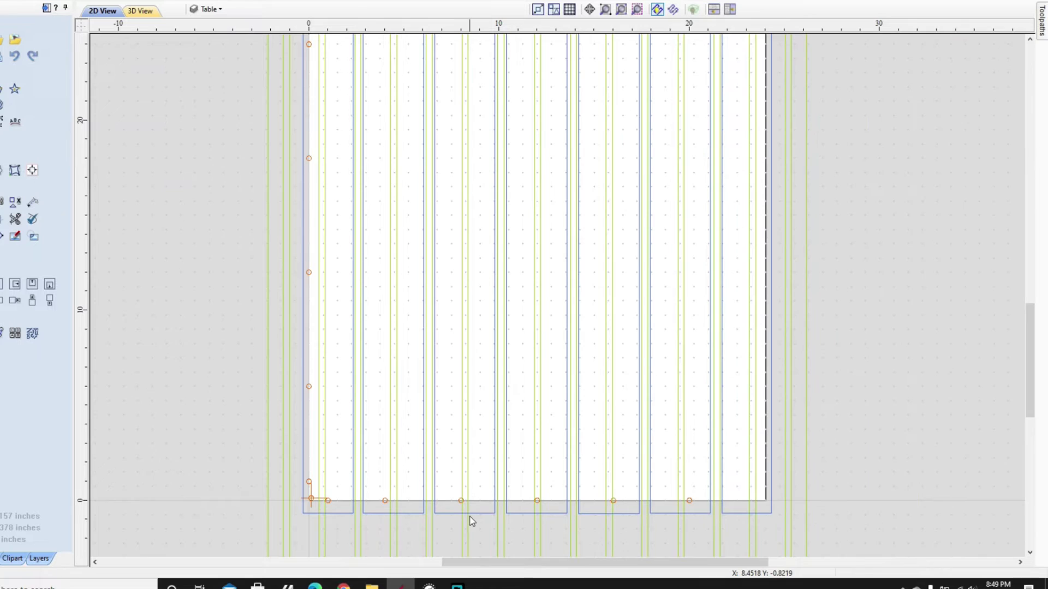
scroll(468, 498, down, 3)
middle_drag(466, 490, 329, 520)
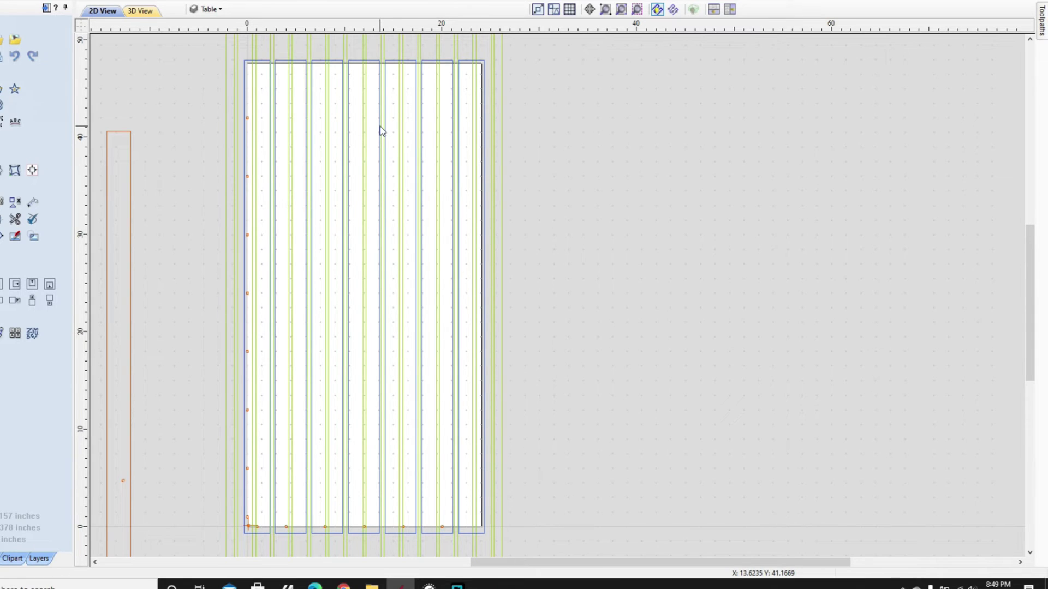
scroll(380, 126, down, 1)
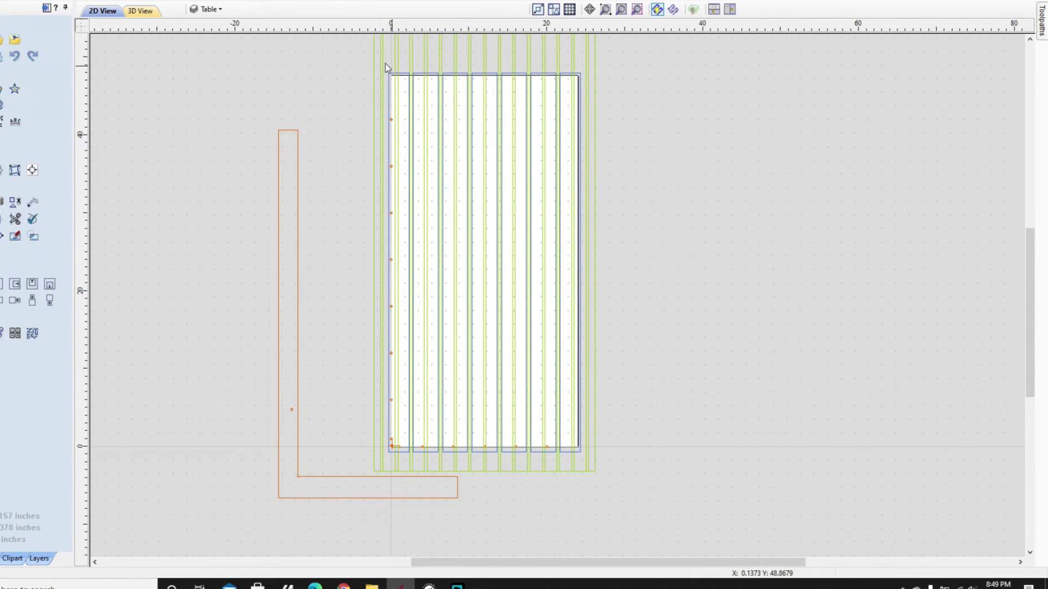
Close the layer list and zoom in on the lower-left reference pins and strip ends.
click(221, 10)
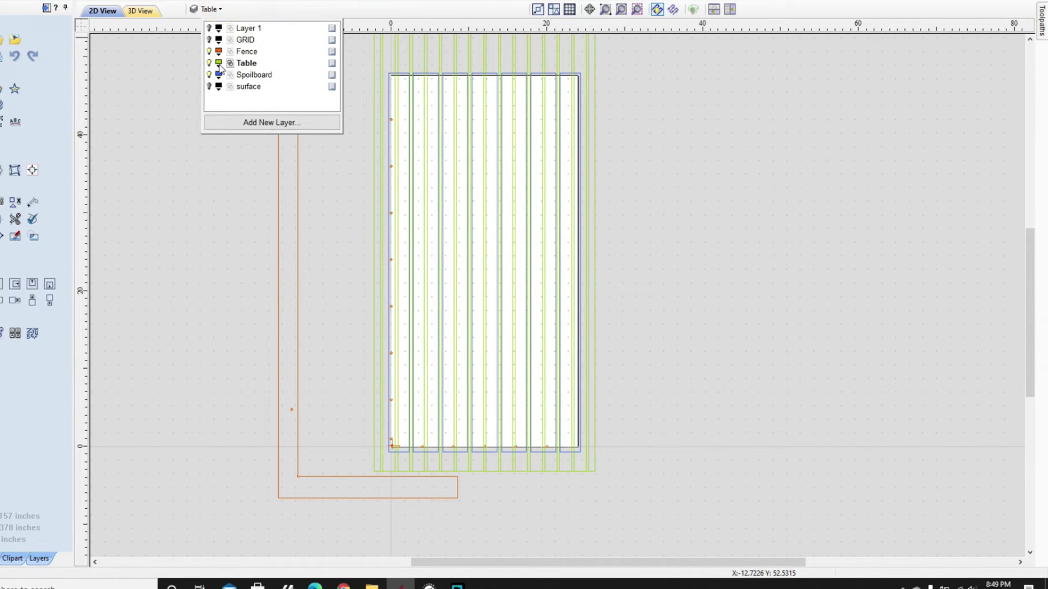
middle_drag(748, 258, 713, 312)
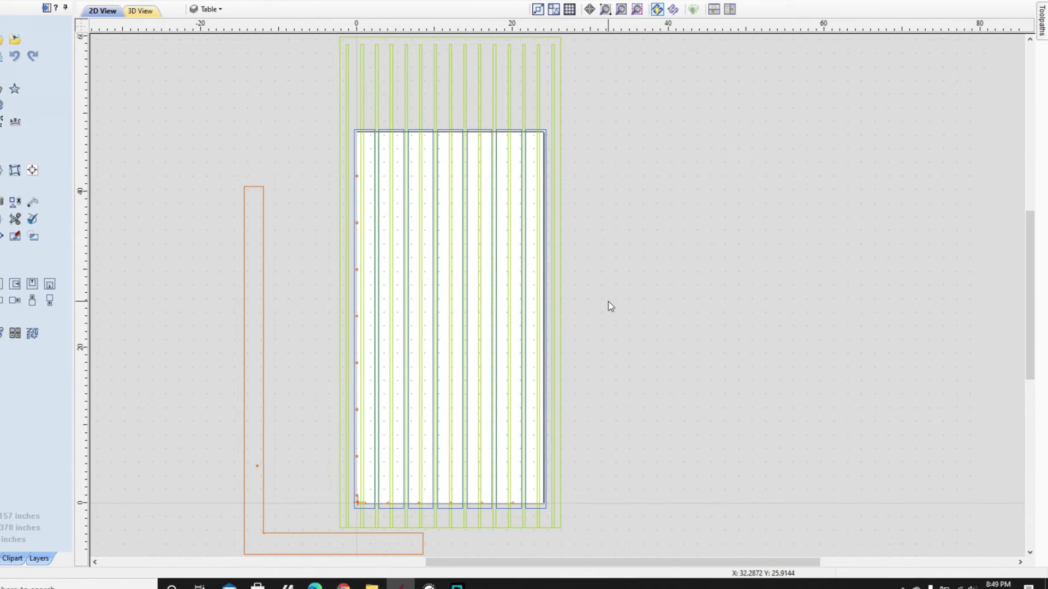
scroll(369, 503, up, 4)
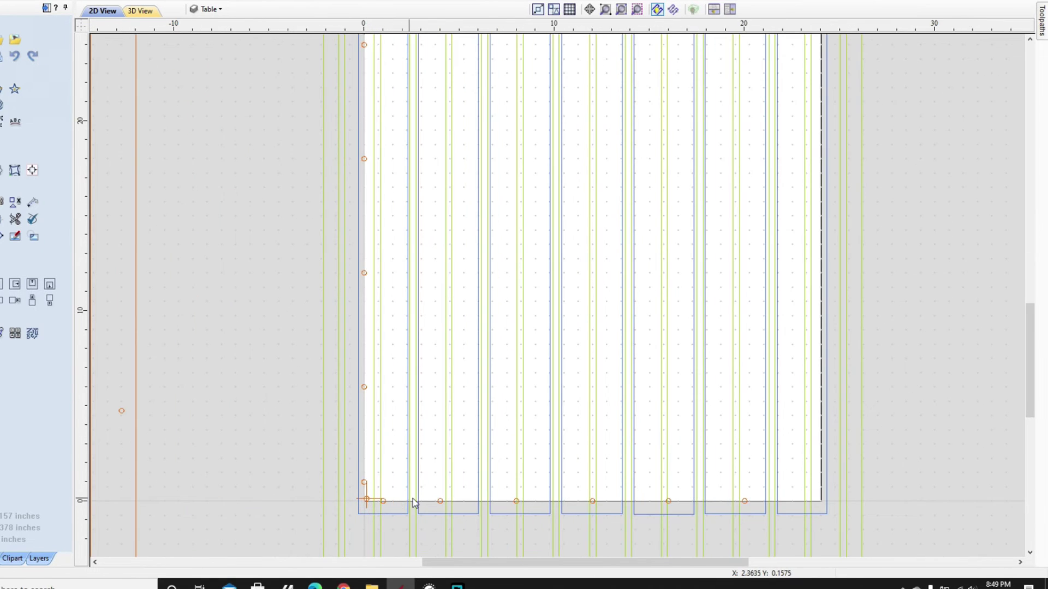
middle_drag(416, 421, 413, 364)
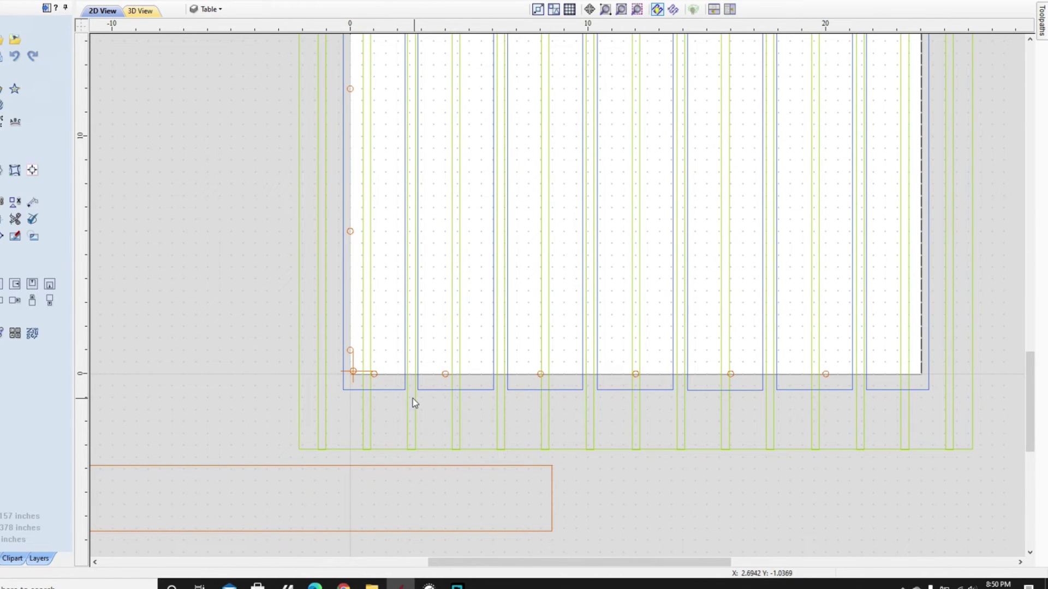
Select the seven blue spoilboard strips by picking one rectangle in the 2D view.
click(397, 389)
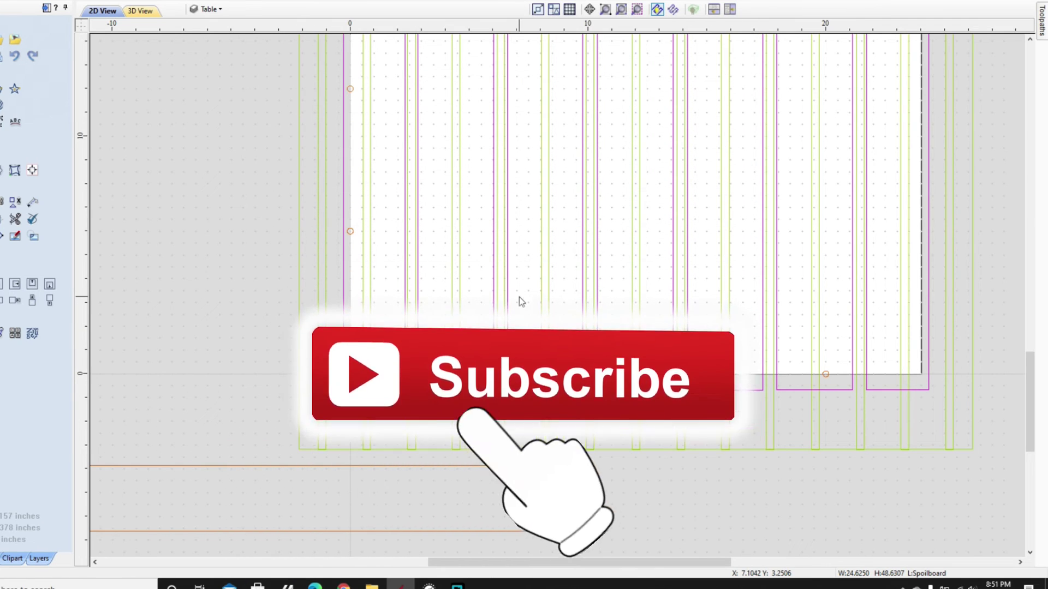
scroll(555, 299, down, 2)
scroll(556, 300, down, 2)
mouse_move(613, 276)
middle_down()
mouse_move(493, 398)
mouse_move(568, 389)
middle_up()
scroll(498, 391, down, 1)
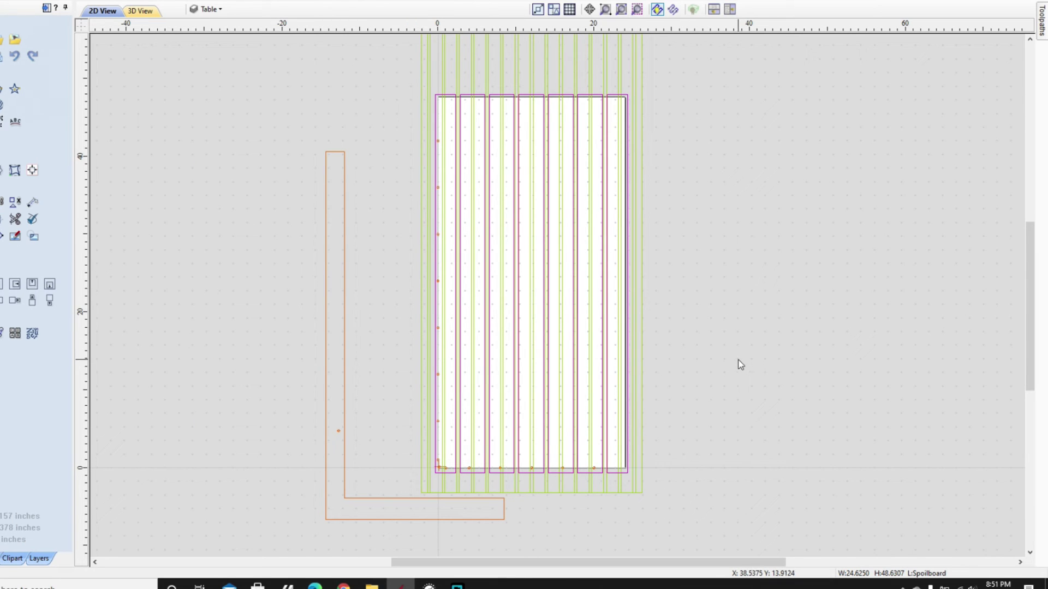
middle_drag(744, 292, 667, 335)
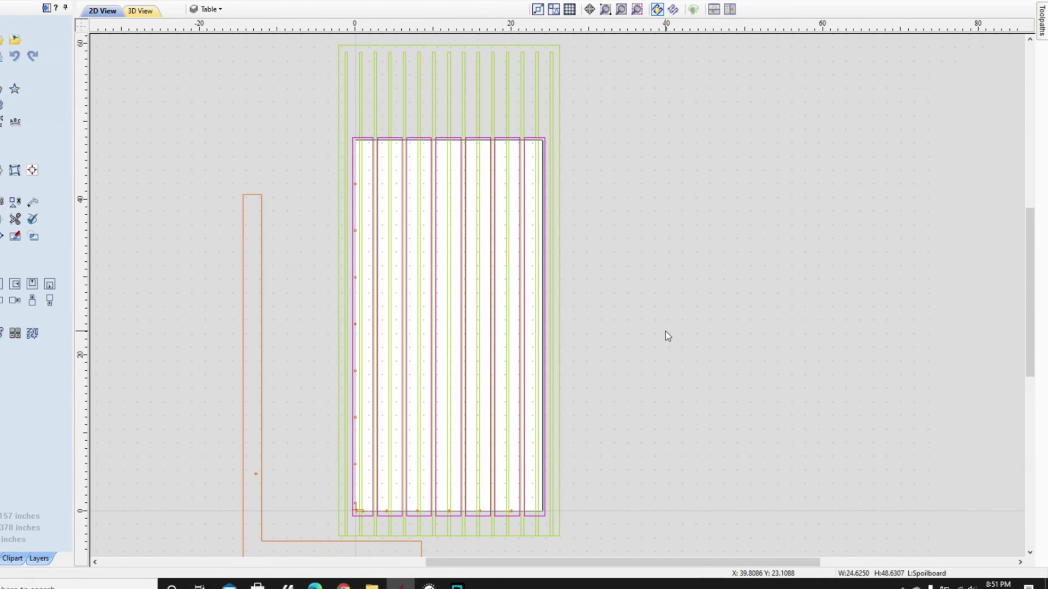